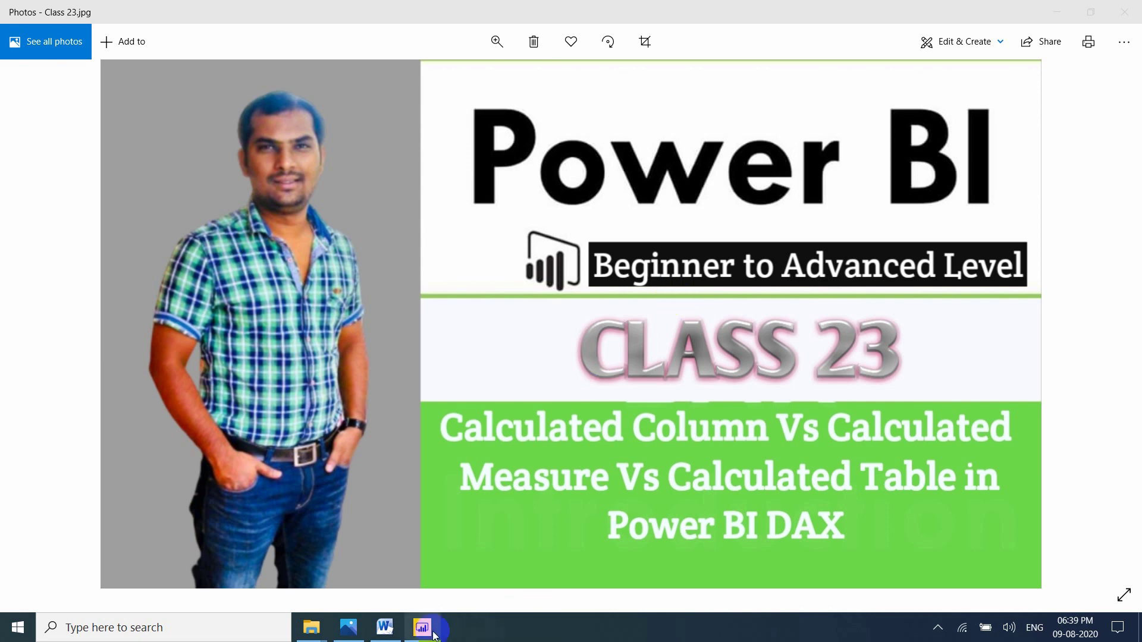
Show the Word notes and mark the calculated column, measure and table topic lines.
{"action": "left_click", "coordinate": [393, 628]}
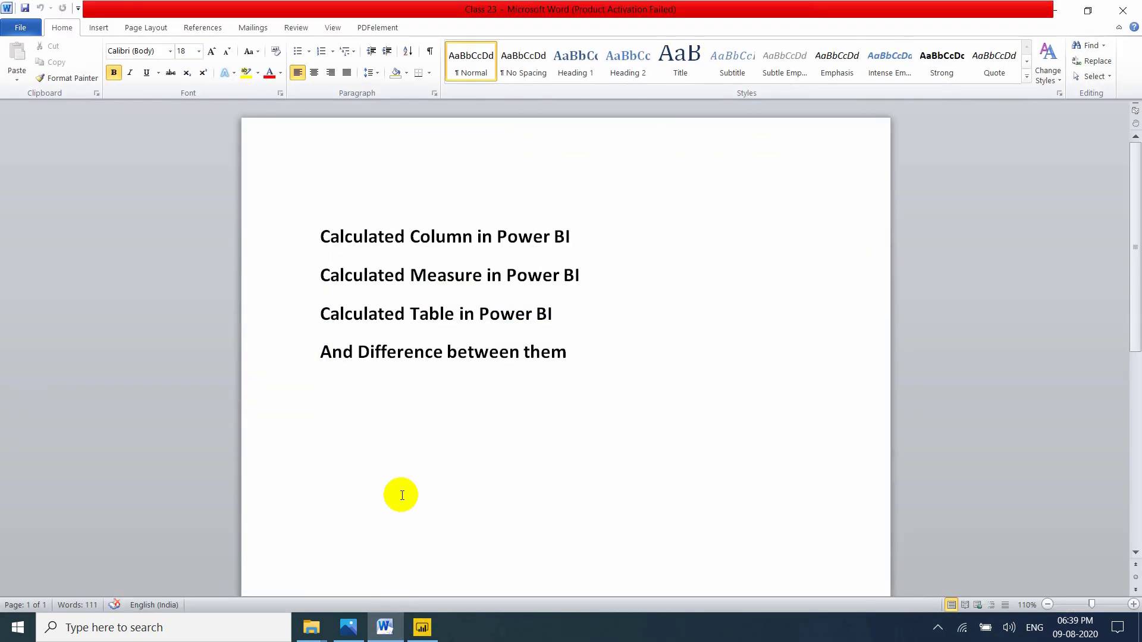
{"action": "left_click", "coordinate": [626, 248]}
{"action": "left_click", "coordinate": [583, 272]}
{"action": "left_click", "coordinate": [556, 310]}
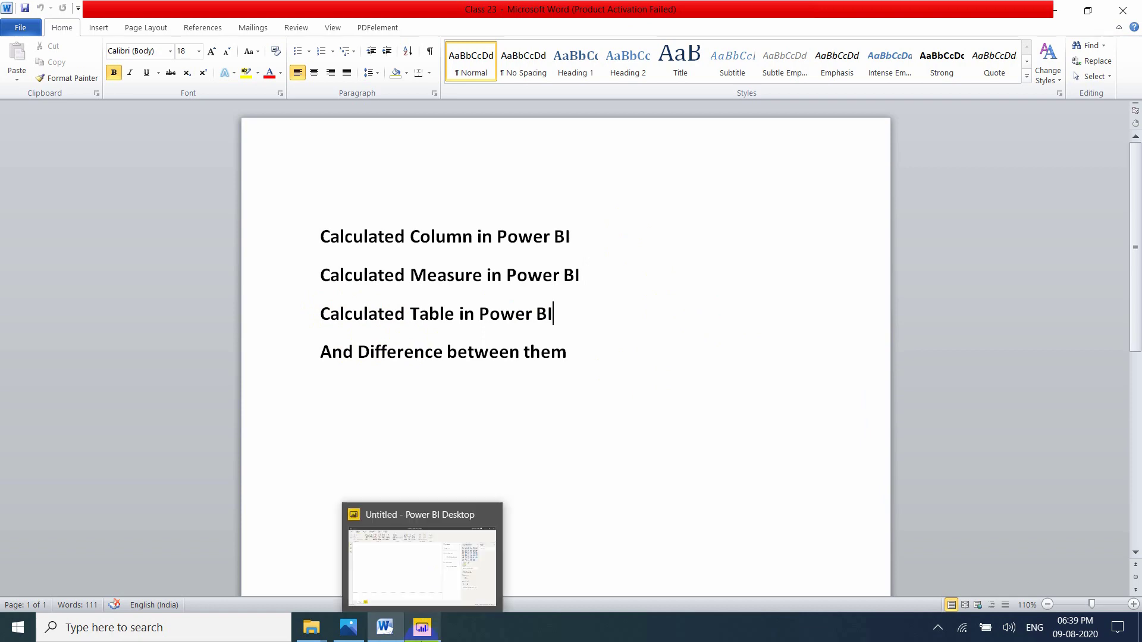
Import the Product.xlsx Excel workbook into Power BI Desktop's Navigator.
{"action": "left_click", "coordinate": [422, 626]}
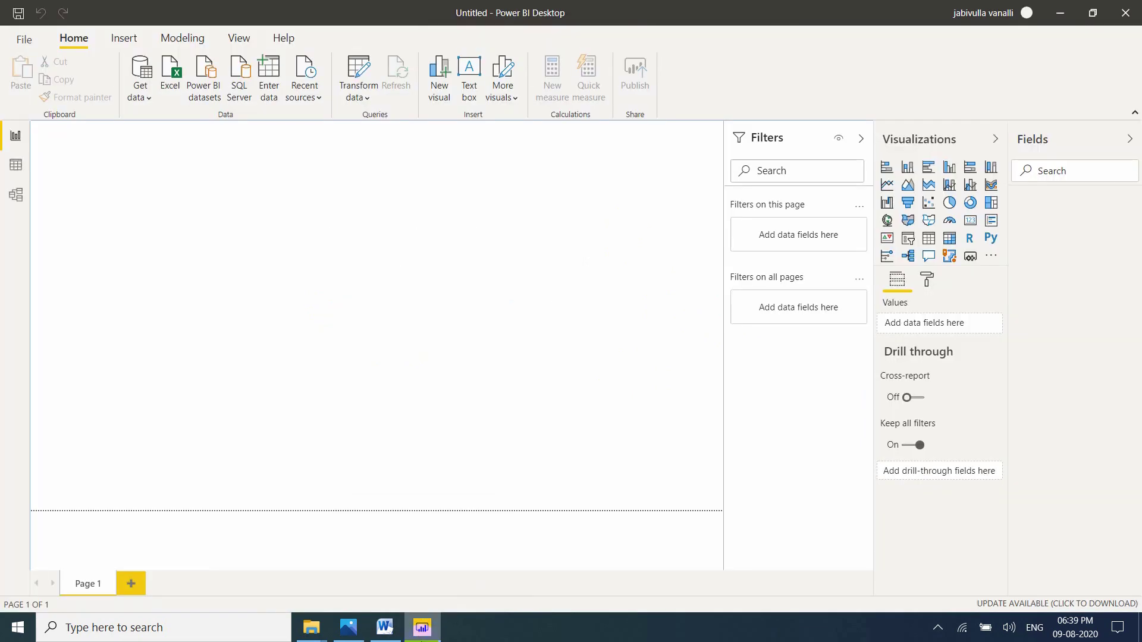
{"action": "left_click", "coordinate": [166, 93]}
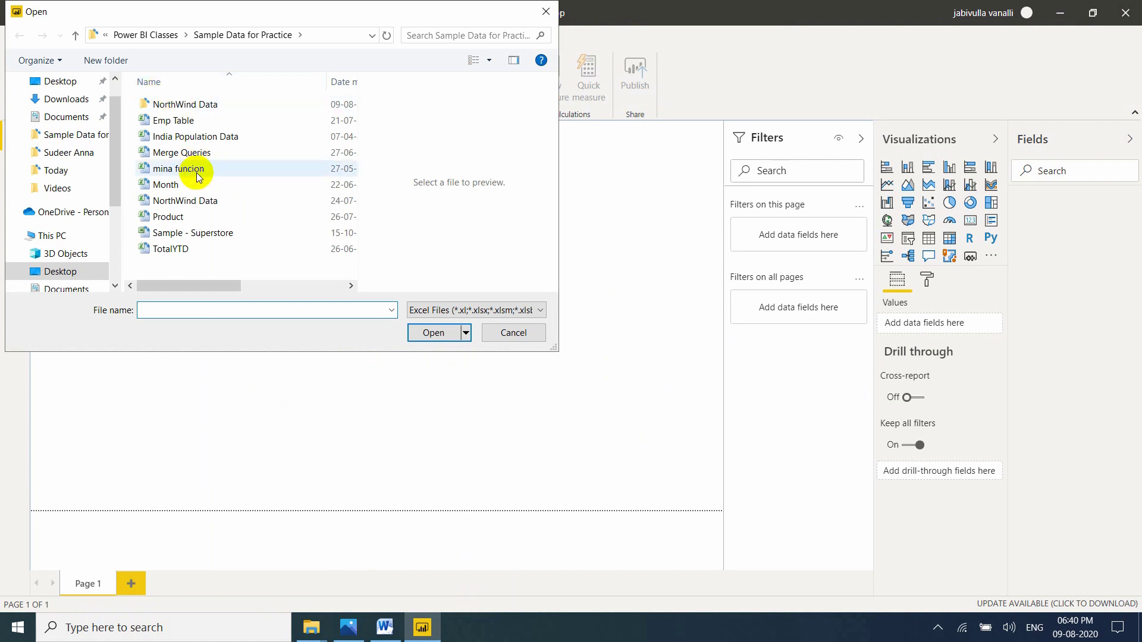
{"action": "left_click", "coordinate": [182, 218]}
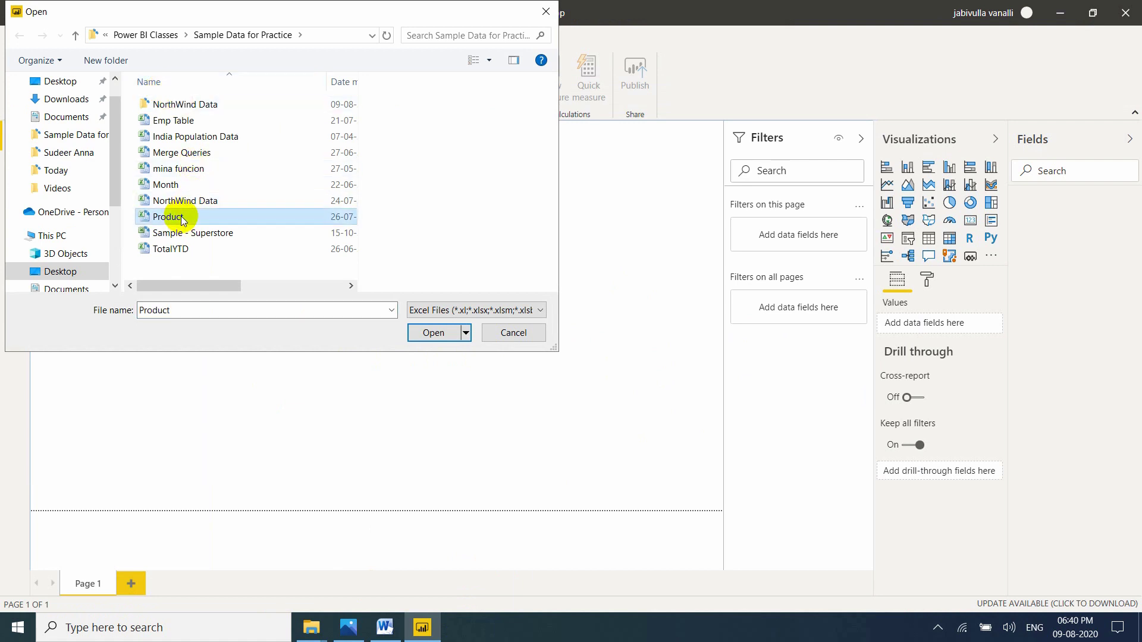
{"action": "left_click", "coordinate": [443, 335]}
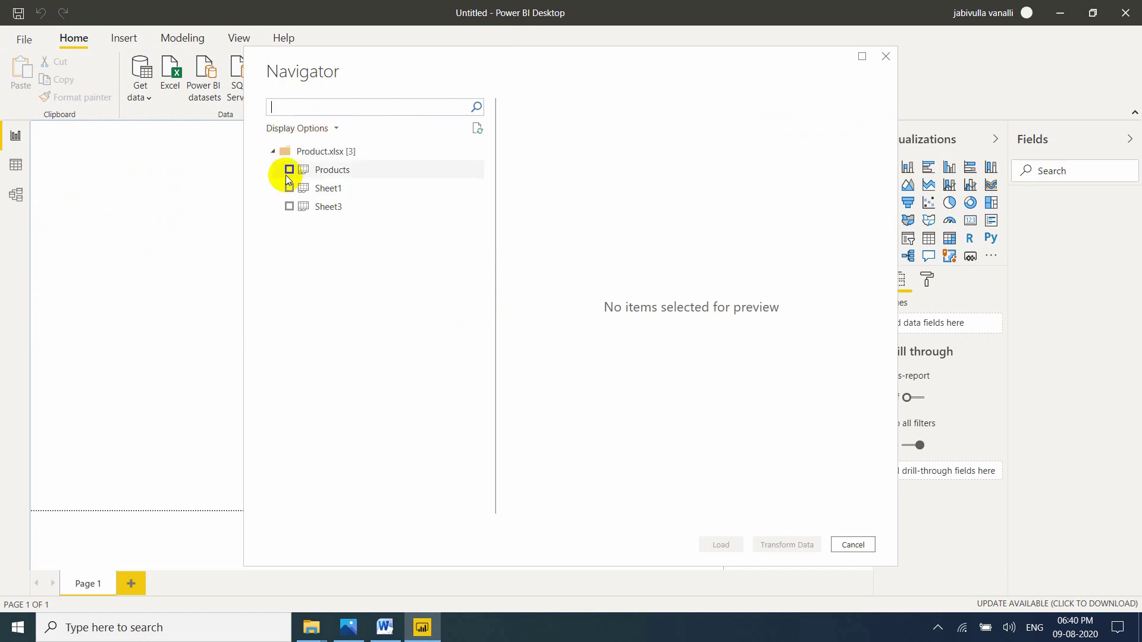
Tick the Products sheet in Navigator and load it into the model.
{"action": "left_click", "coordinate": [289, 171]}
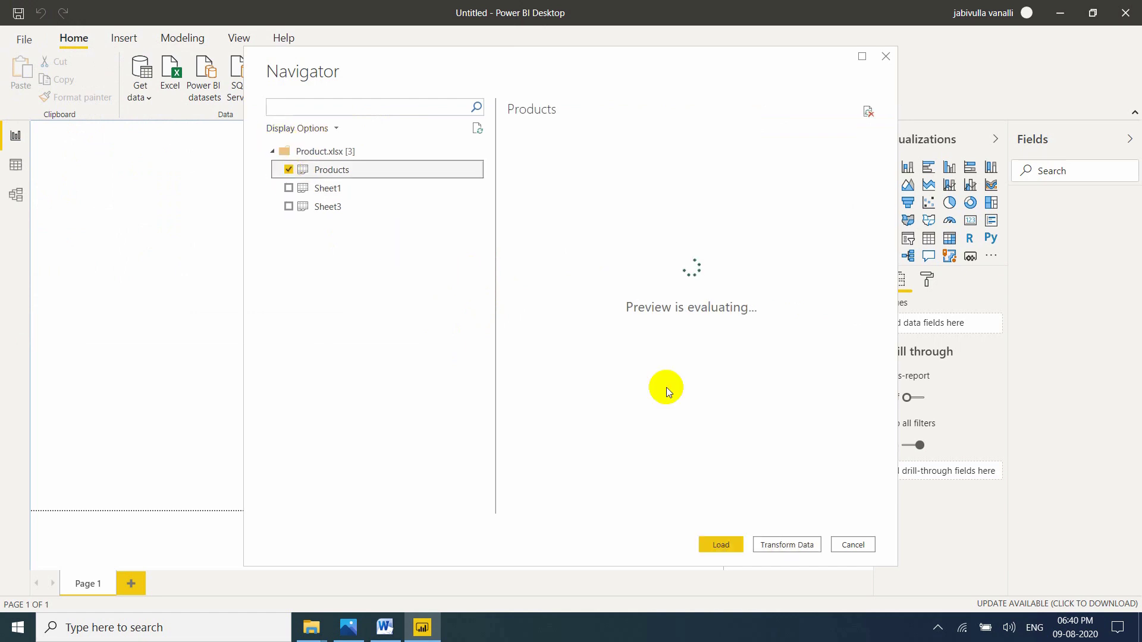
{"action": "left_click", "coordinate": [722, 549]}
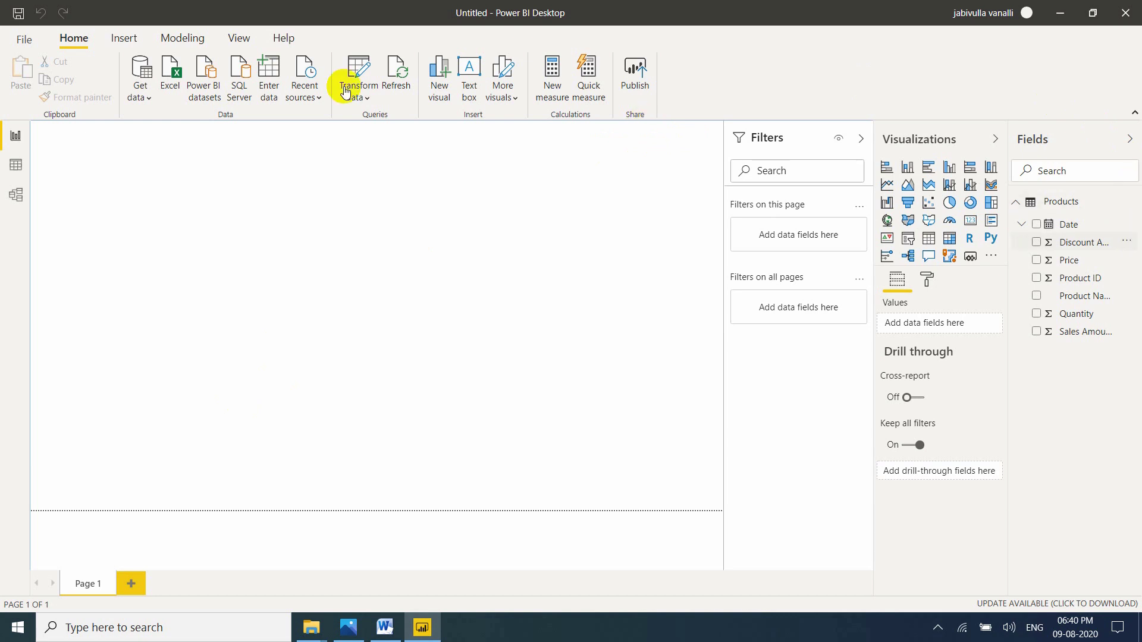
Switch to Data view to display the Products table's 7 rows.
{"action": "left_click", "coordinate": [15, 168]}
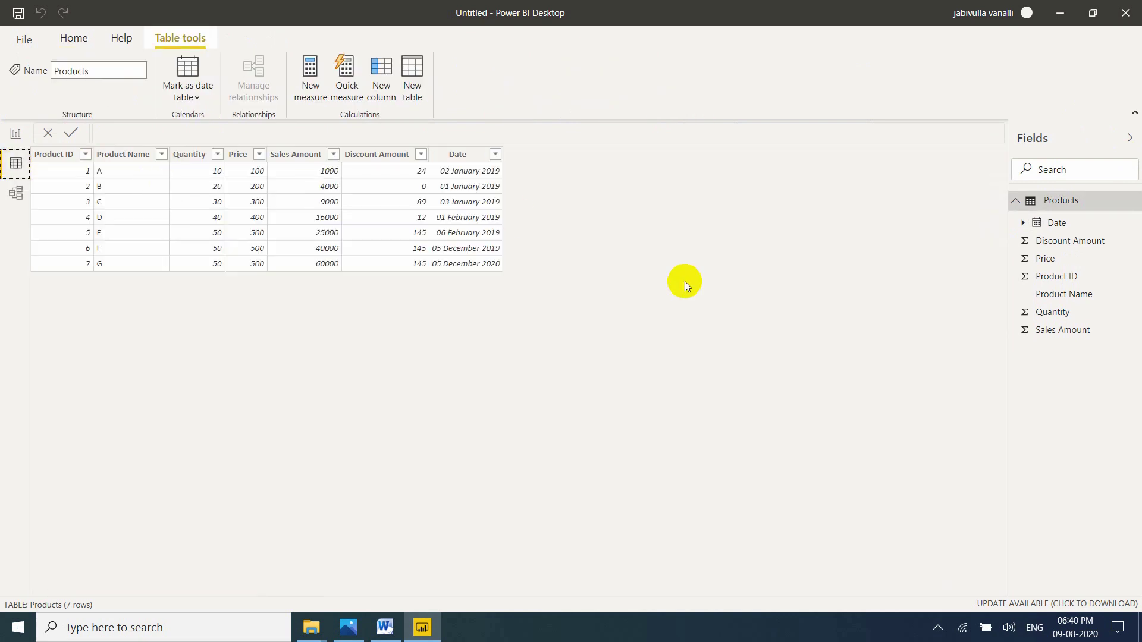
{"action": "left_click", "coordinate": [318, 100]}
Add a Products column Total Sales = SUM(Products[Sales Amount]).
{"action": "right_click", "coordinate": [1062, 199]}
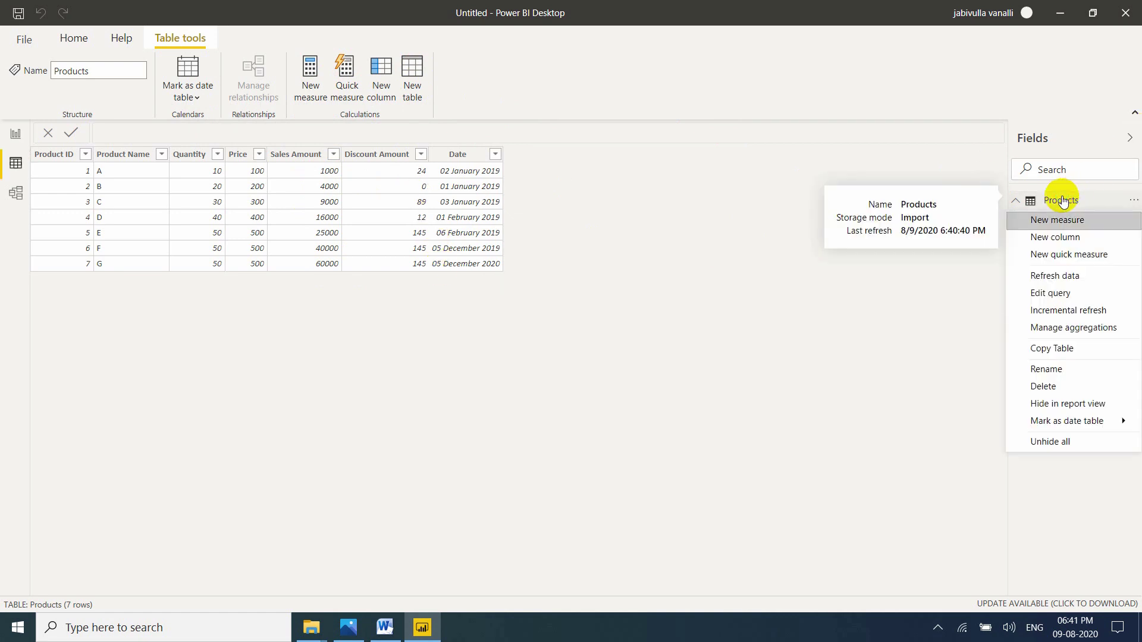
{"action": "left_click", "coordinate": [1048, 240]}
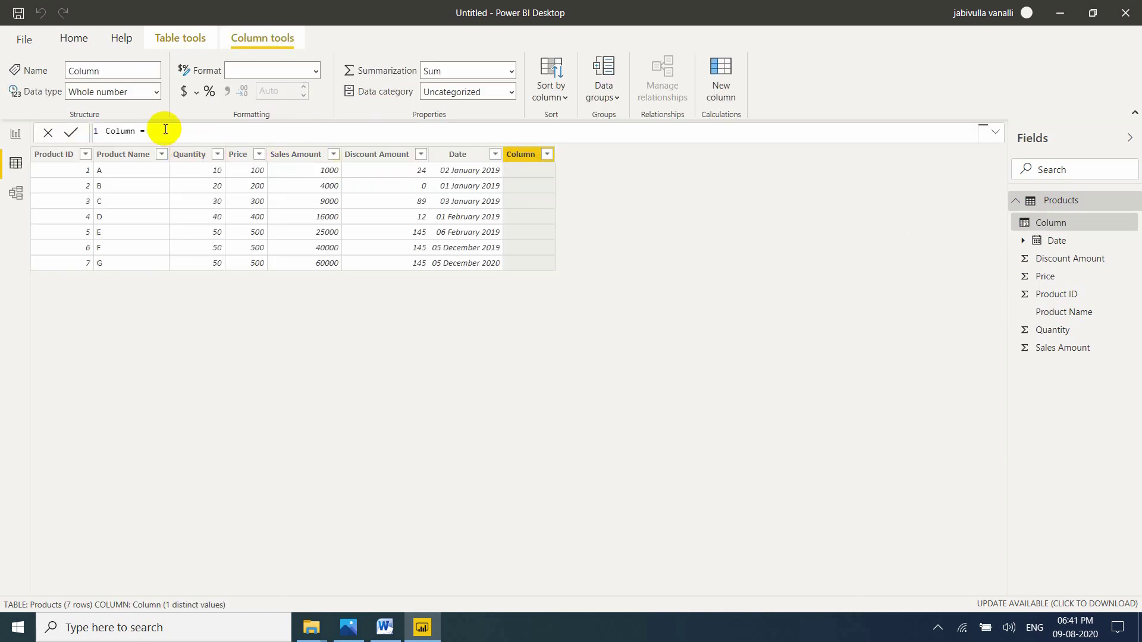
{"action": "key", "text": "ctrl+a"}
{"action": "type", "text": "Total Sales = sum"}
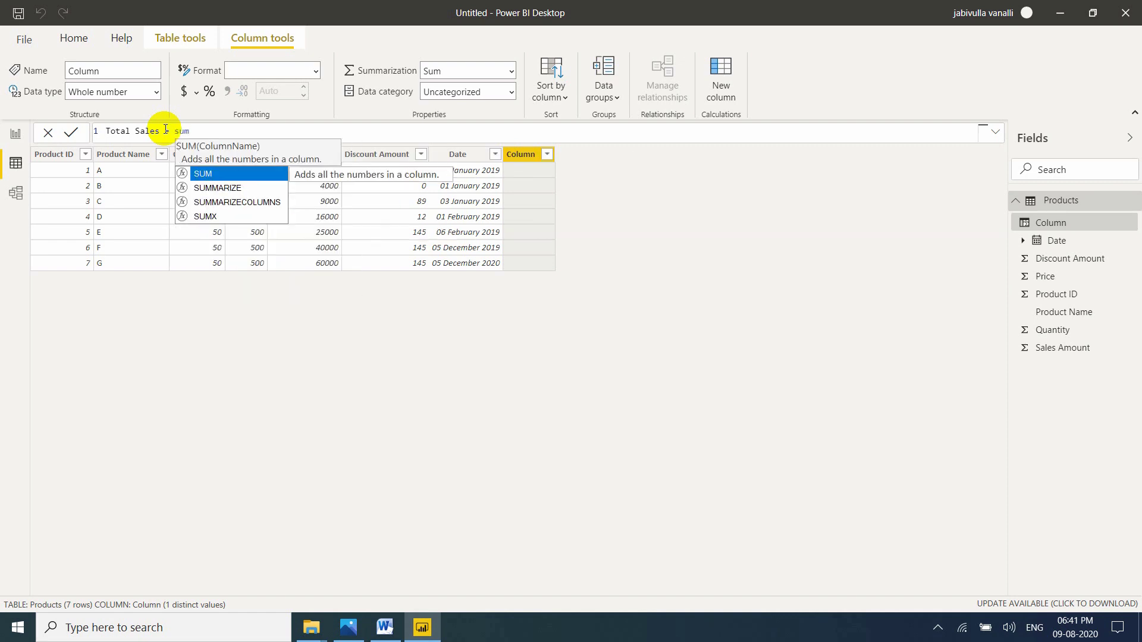
{"action": "type", "text": "("}
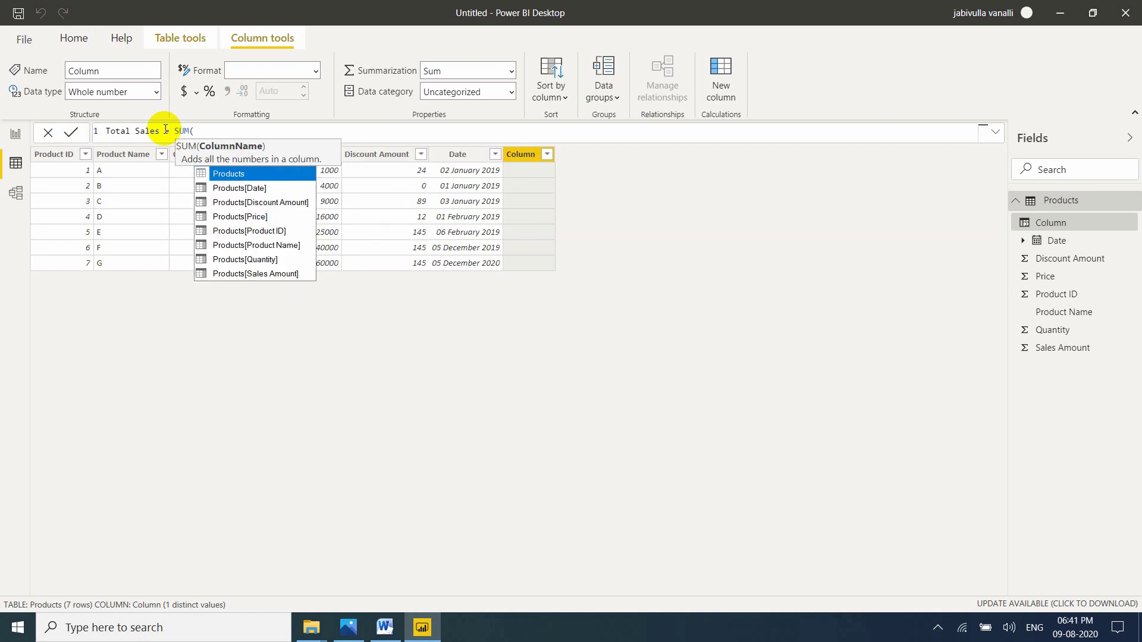
{"action": "key", "text": "Down"}
{"action": "key", "text": "Down"}
{"action": "key", "text": "Down"}
{"action": "key", "text": "Down"}
{"action": "key", "text": "Down"}
{"action": "key", "text": "Down"}
{"action": "key", "text": "Down"}
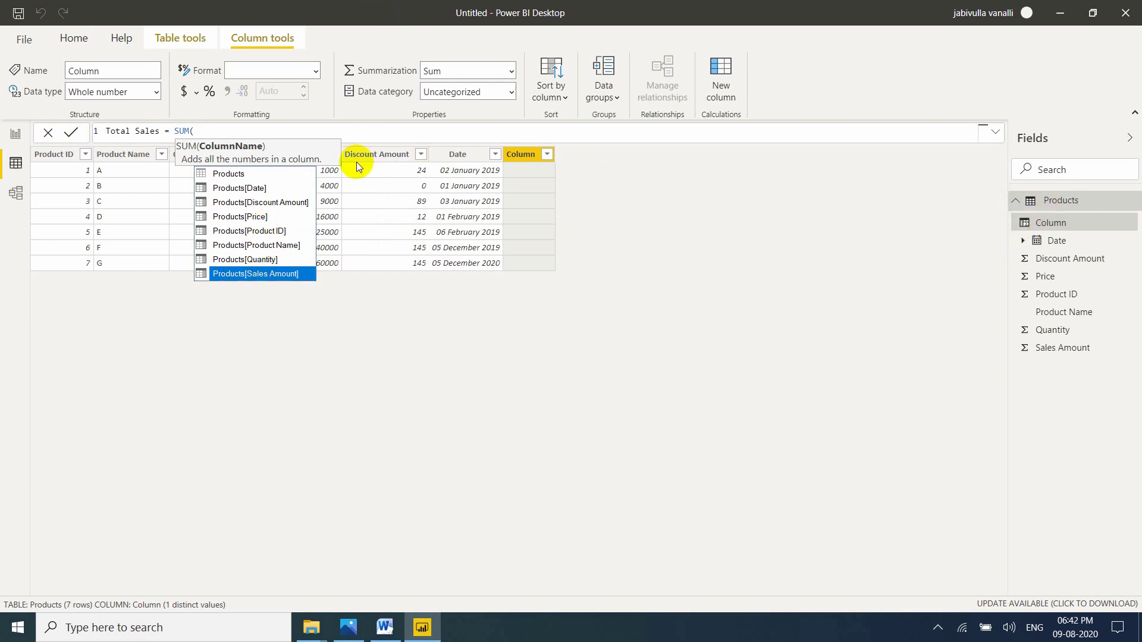
{"action": "left_click", "coordinate": [270, 273]}
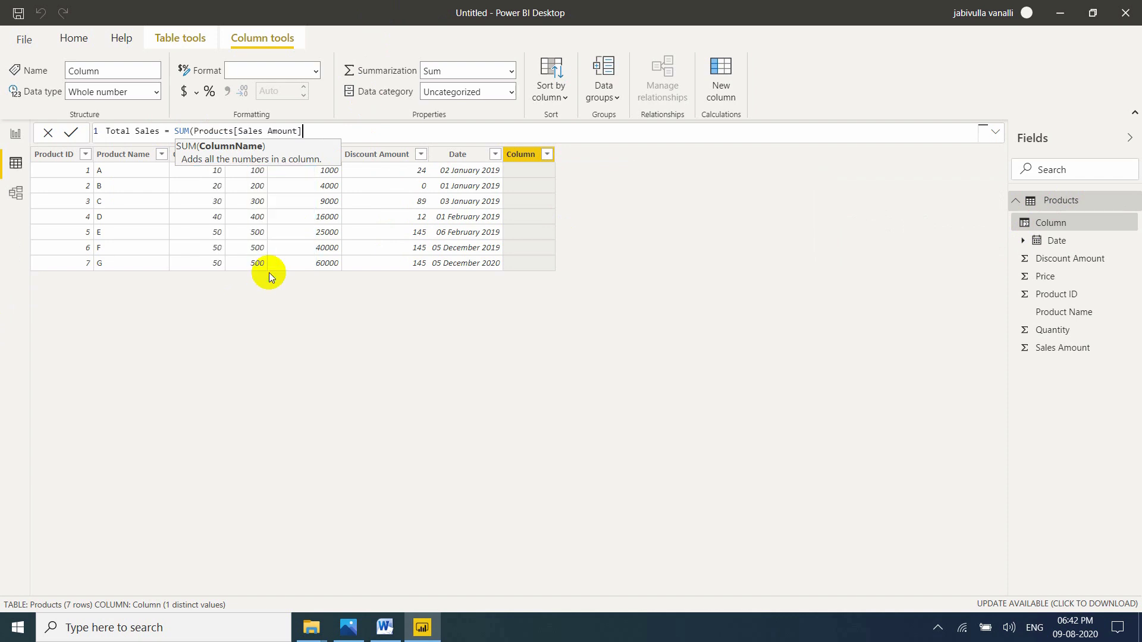
{"action": "type", "text": ")"}
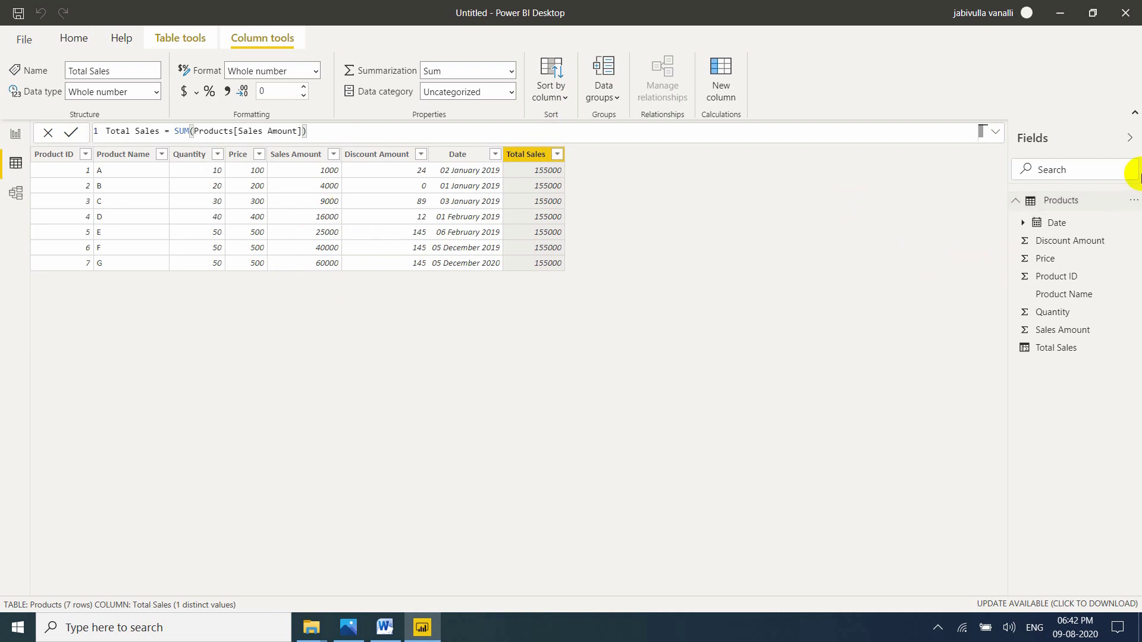
Create the Products measure Total Sales Amount = SUM(Products[Sales Amount]).
{"action": "right_click", "coordinate": [1066, 202]}
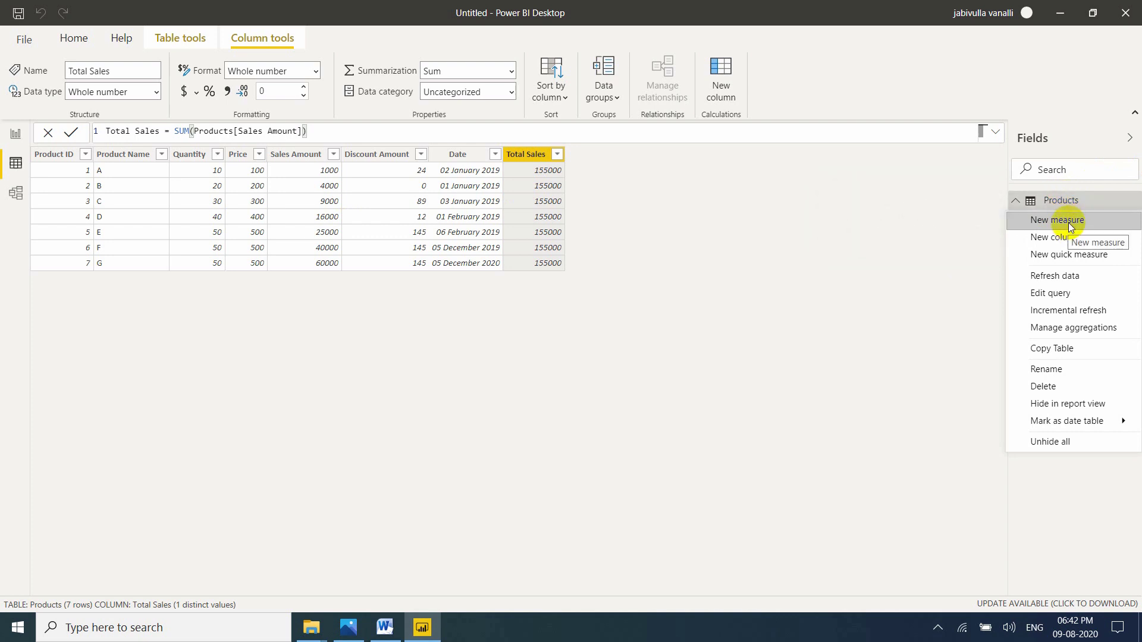
{"action": "left_click", "coordinate": [1067, 222]}
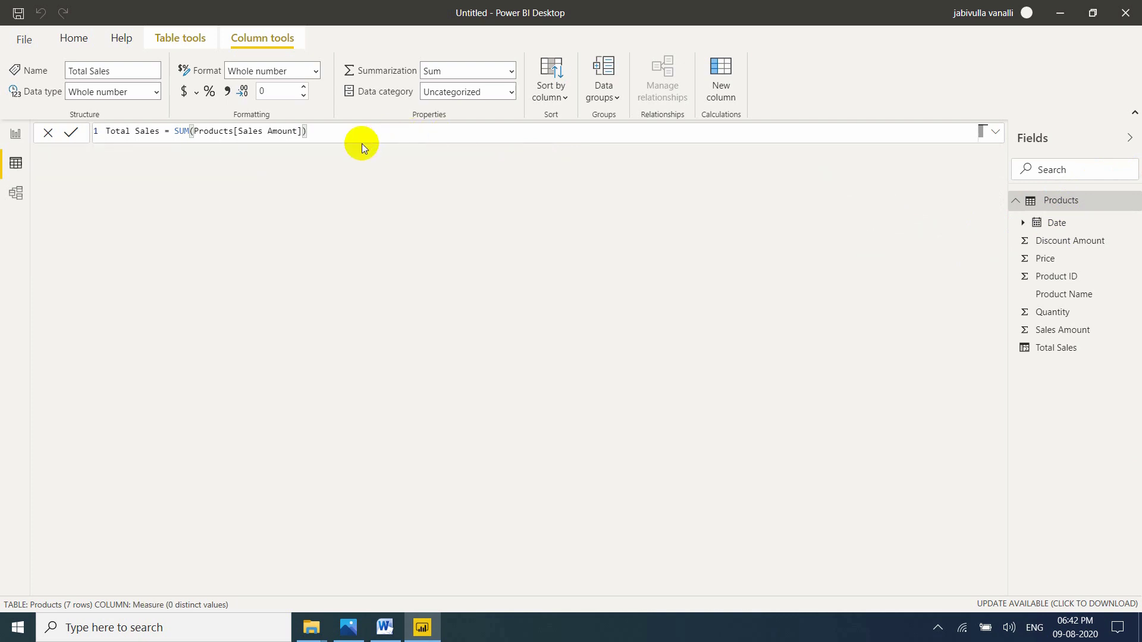
{"action": "triple_click", "coordinate": [187, 129]}
{"action": "type", "text": "Total Sales Amount "}
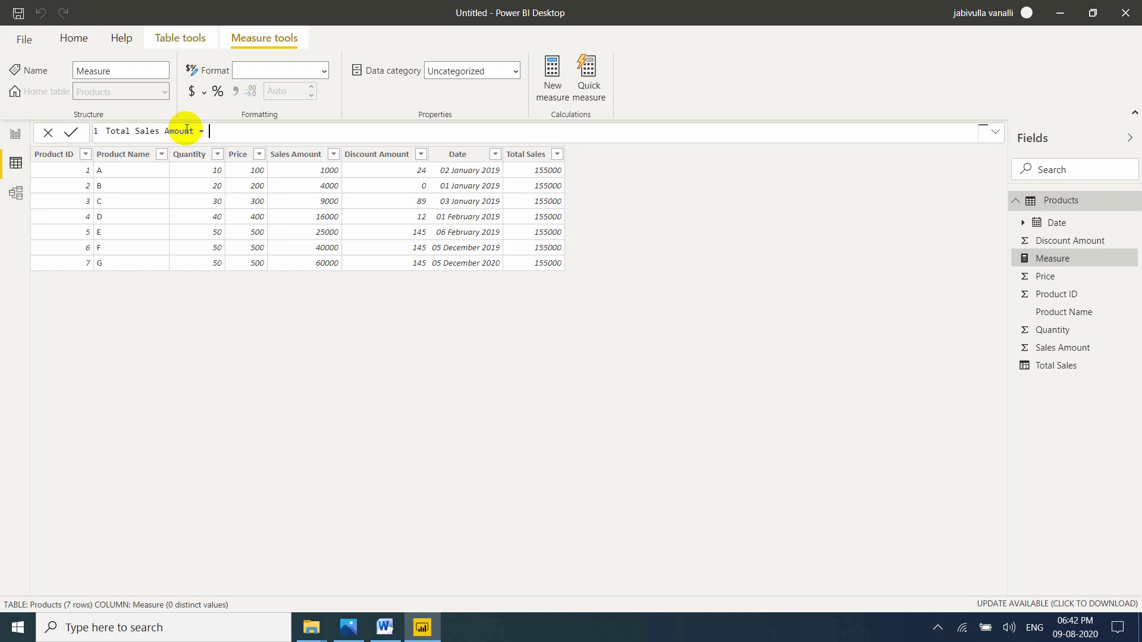
{"action": "type", "text": "= SUM("}
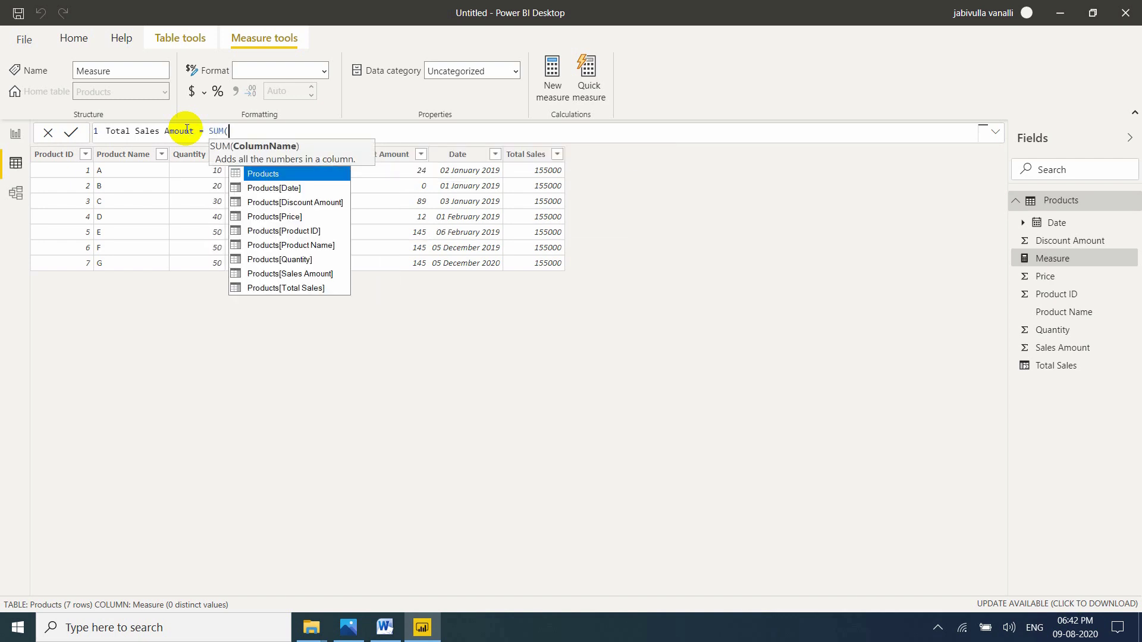
{"action": "key", "text": "Down"}
{"action": "key", "text": "Down"}
{"action": "key", "text": "Down"}
{"action": "key", "text": "Down"}
{"action": "key", "text": "Down"}
{"action": "key", "text": "Down"}
{"action": "key", "text": "Down"}
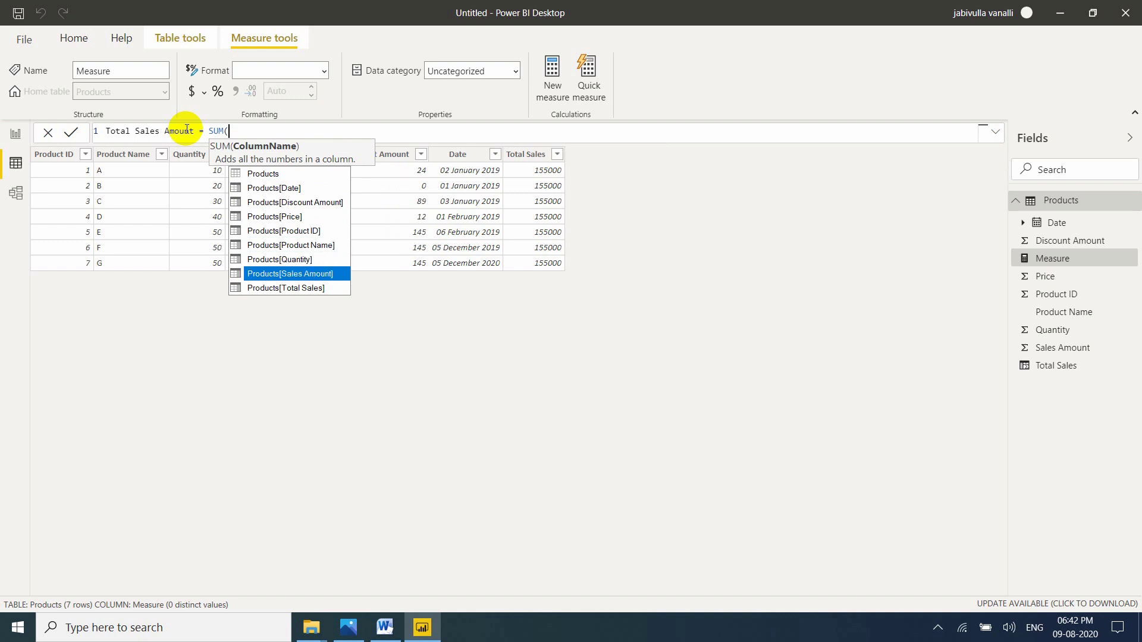
{"action": "key", "text": "Tab"}
{"action": "type", "text": ")"}
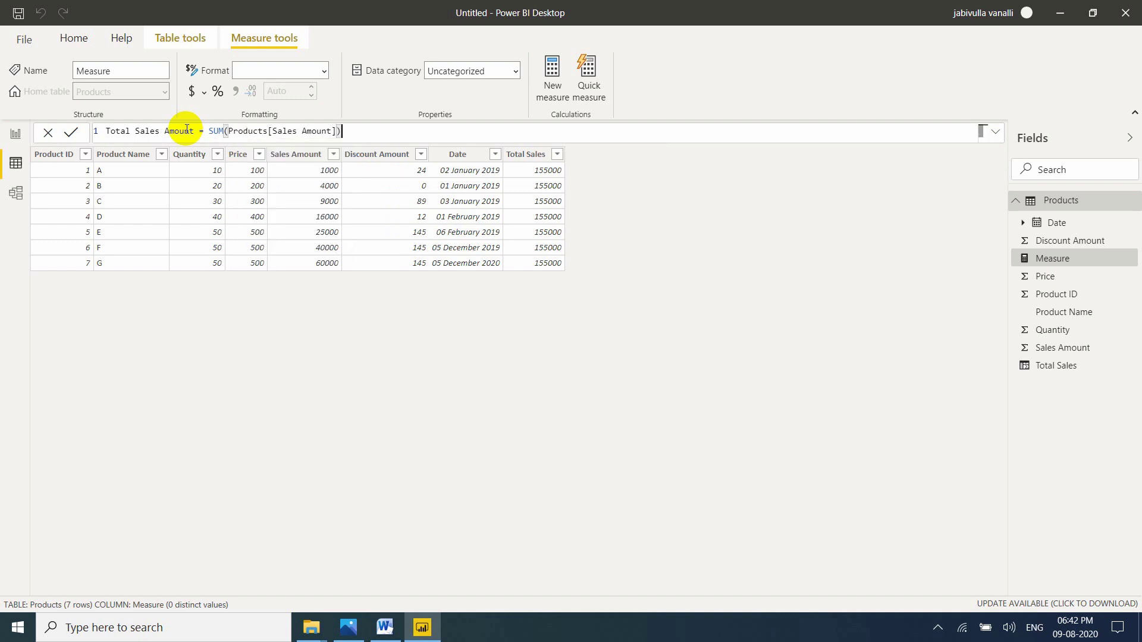
{"action": "key", "text": "Return"}
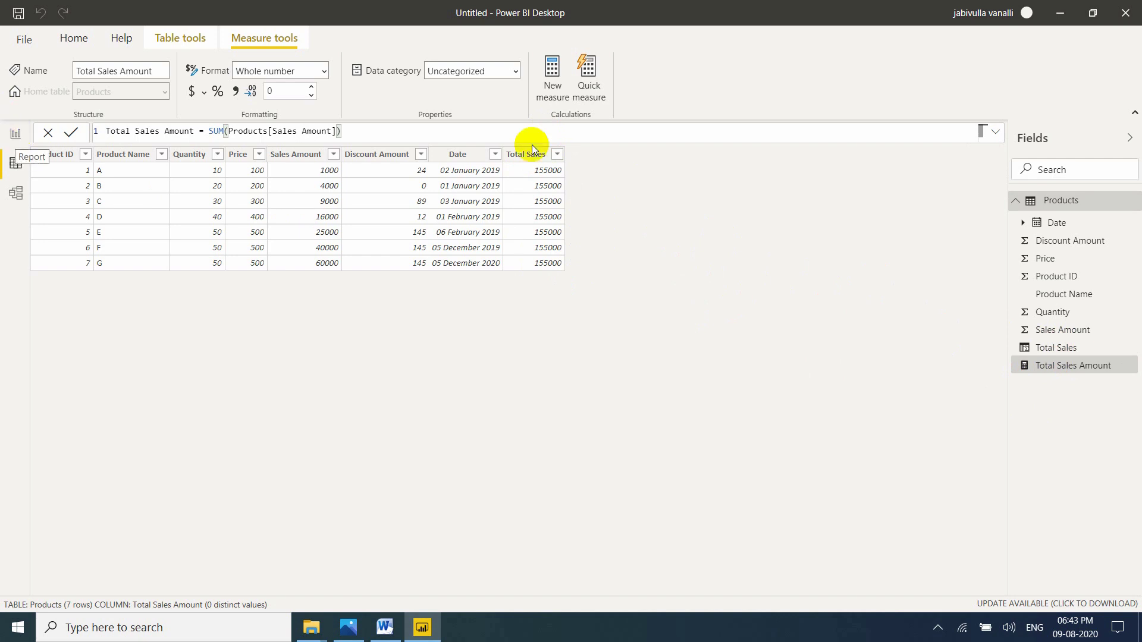
Place Total Sales Amount on the report page as a 155K card, then return to Data view.
{"action": "left_click", "coordinate": [13, 142]}
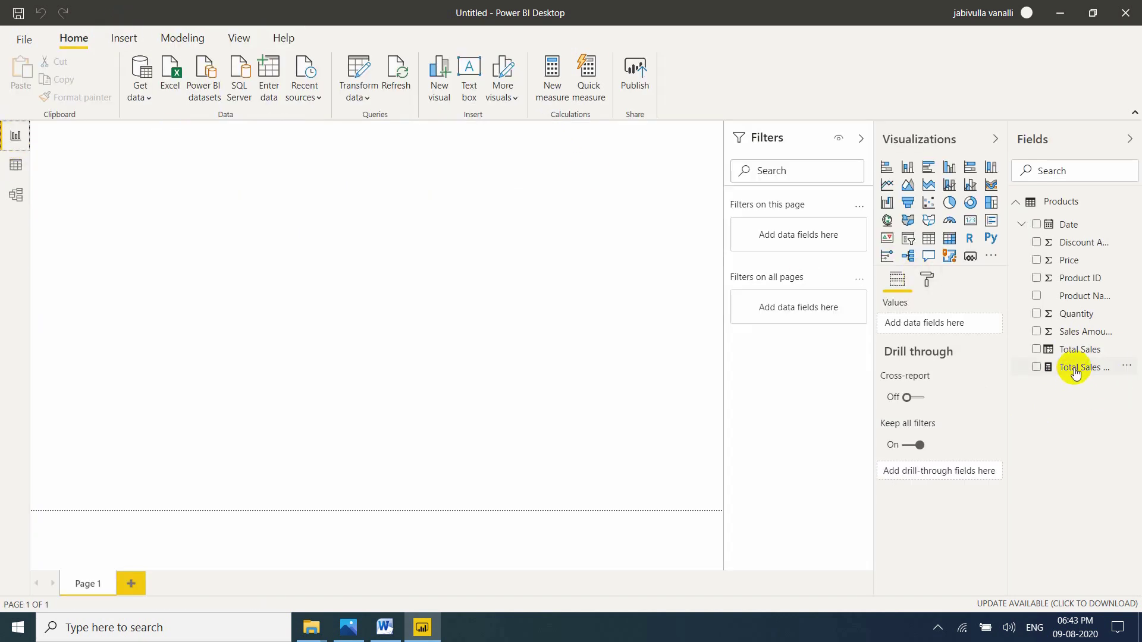
{"action": "left_click_drag", "start_coordinate": [1073, 368], "coordinate": [151, 223]}
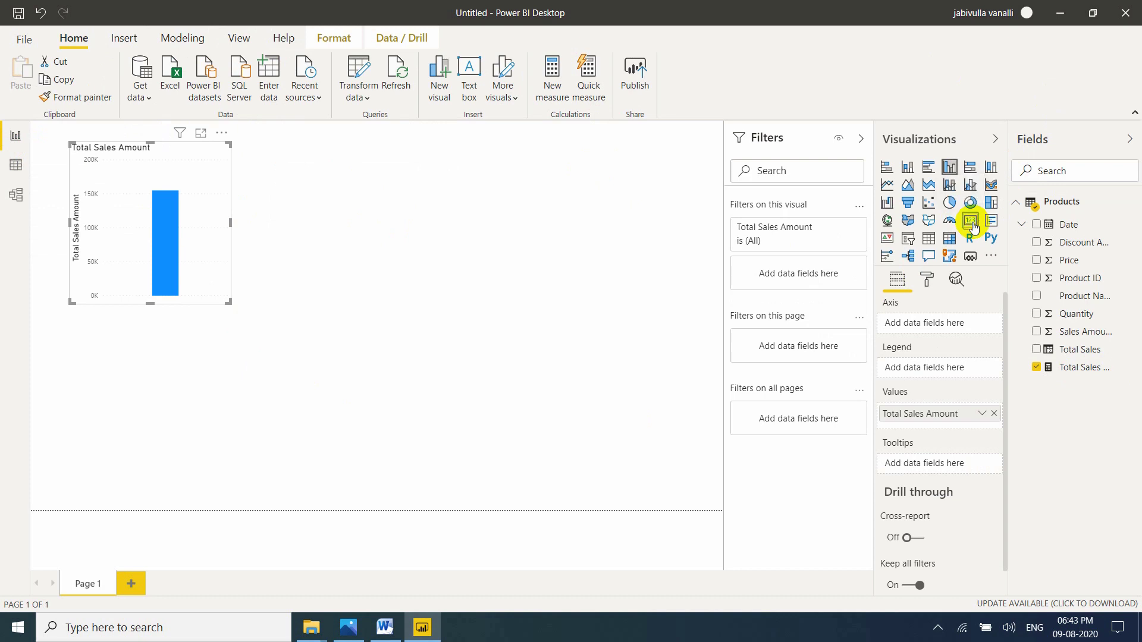
{"action": "left_click", "coordinate": [971, 224]}
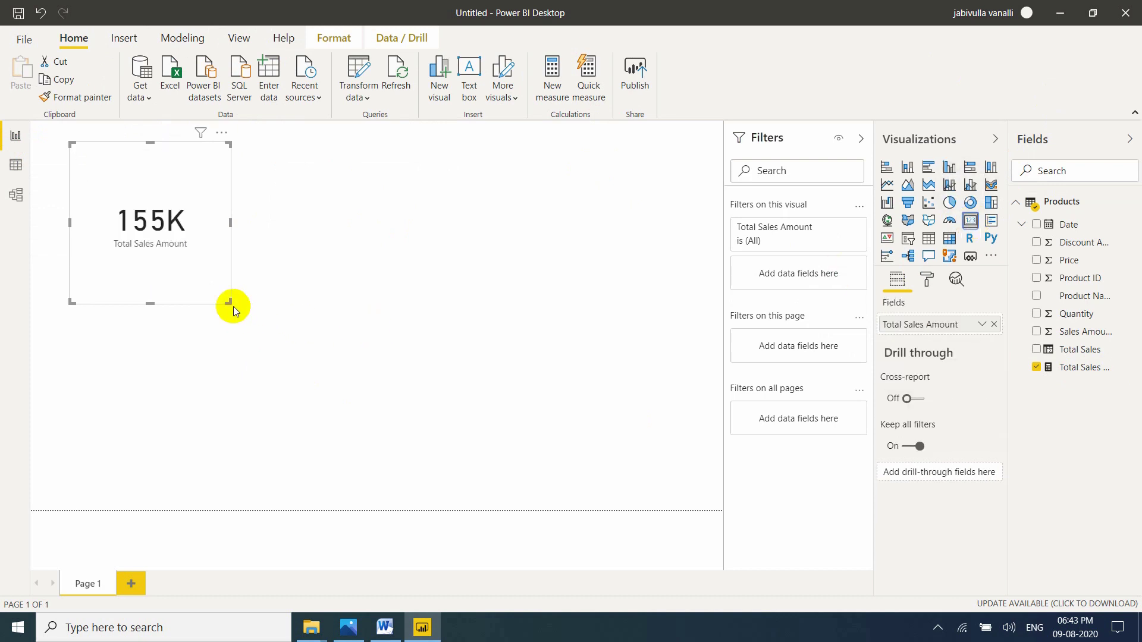
{"action": "left_click", "coordinate": [17, 166]}
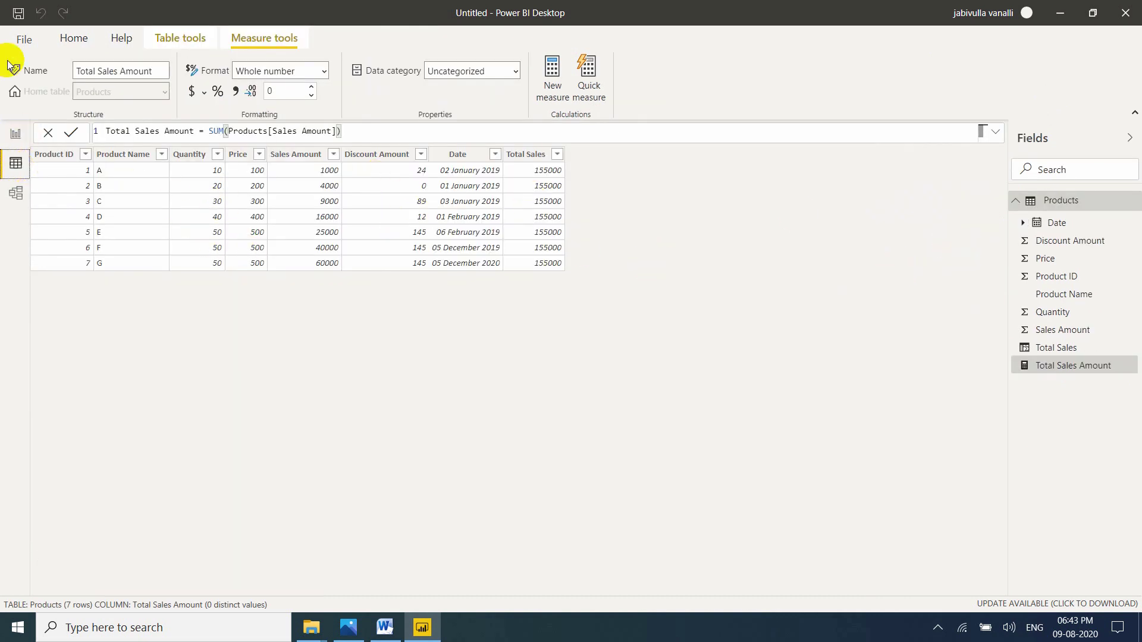
Create a new calculated table from the Home ribbon.
{"action": "left_click", "coordinate": [71, 40]}
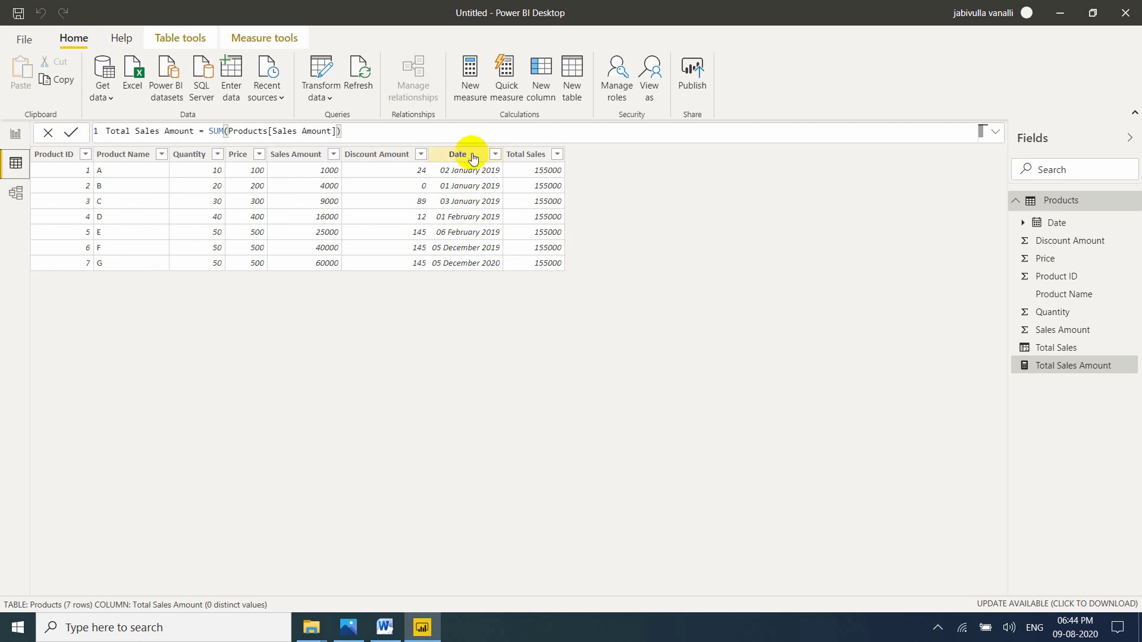
{"action": "left_click", "coordinate": [562, 80]}
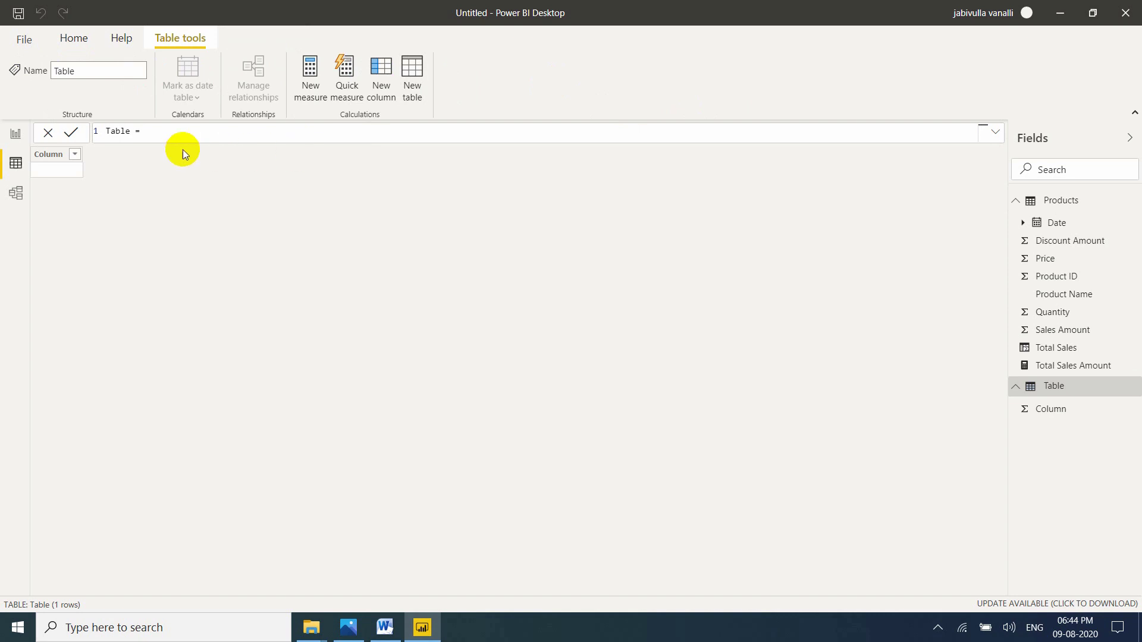
Replace the table formula with Dates = CALENDARAUTO().
{"action": "left_click", "coordinate": [171, 130]}
{"action": "key", "text": "ctrl+a"}
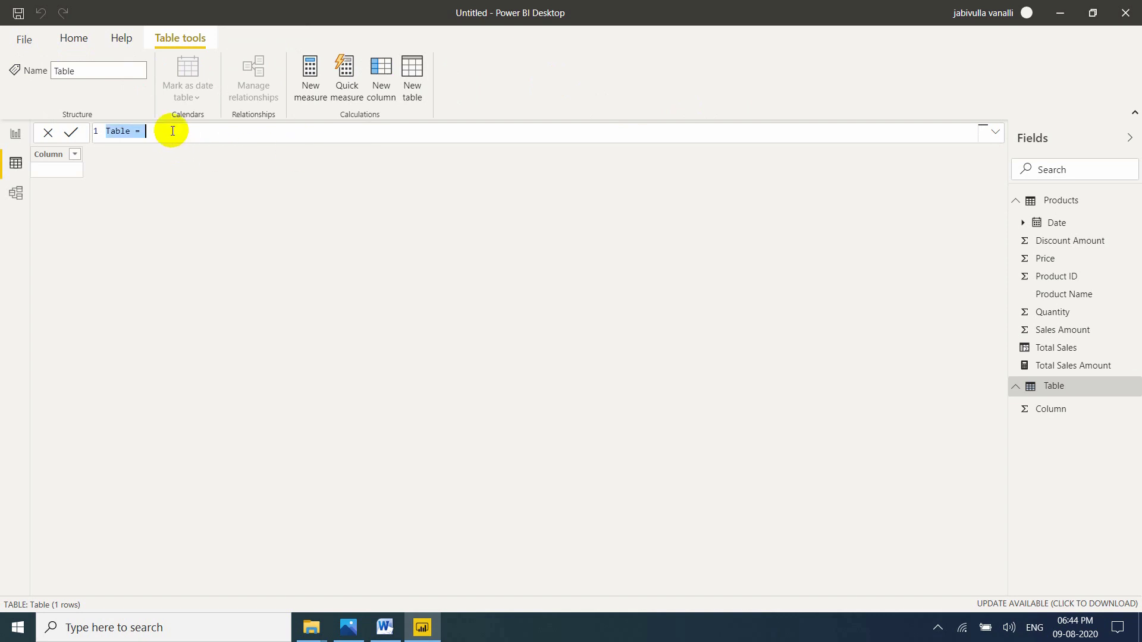
{"action": "type", "text": "Dates ="}
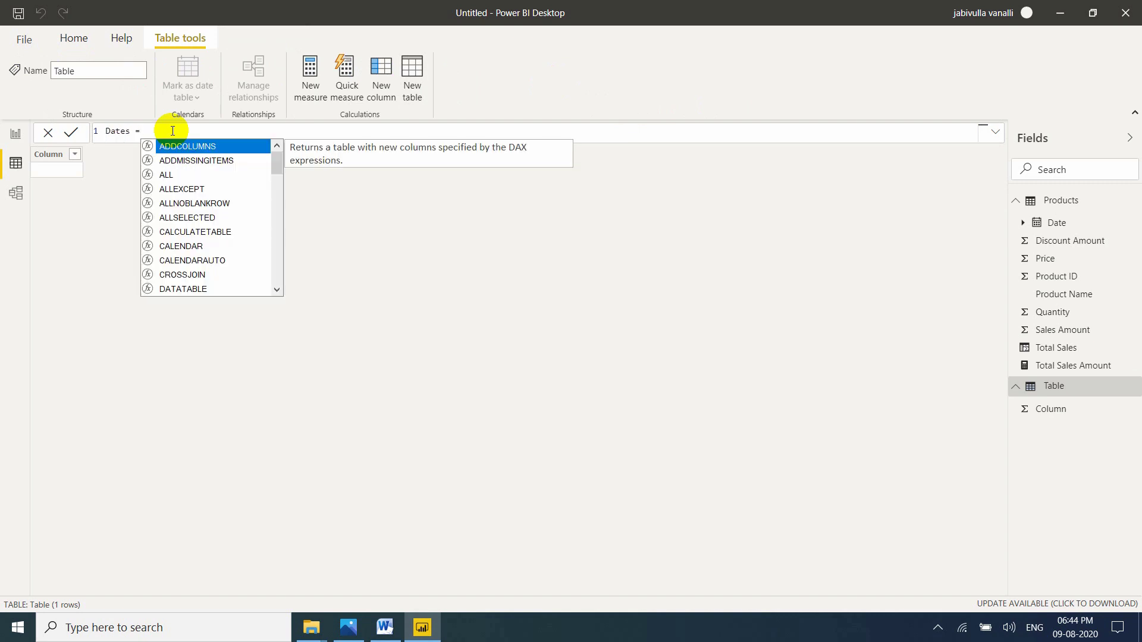
{"action": "type", "text": " cal"}
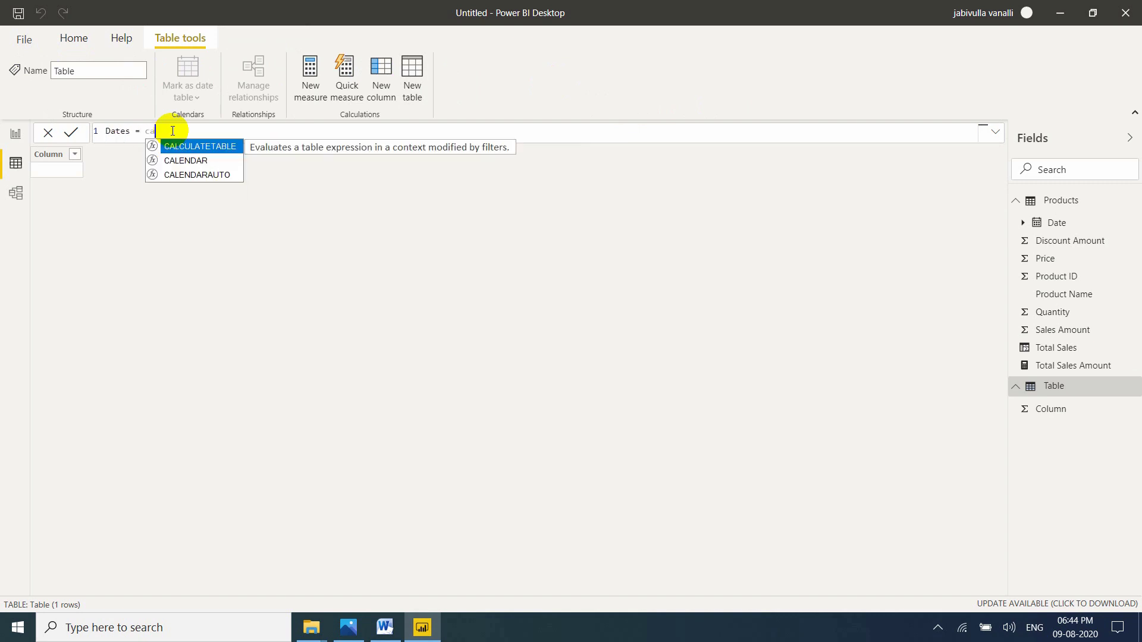
{"action": "key", "text": "Down"}
{"action": "key", "text": "Down"}
{"action": "key", "text": "Tab"}
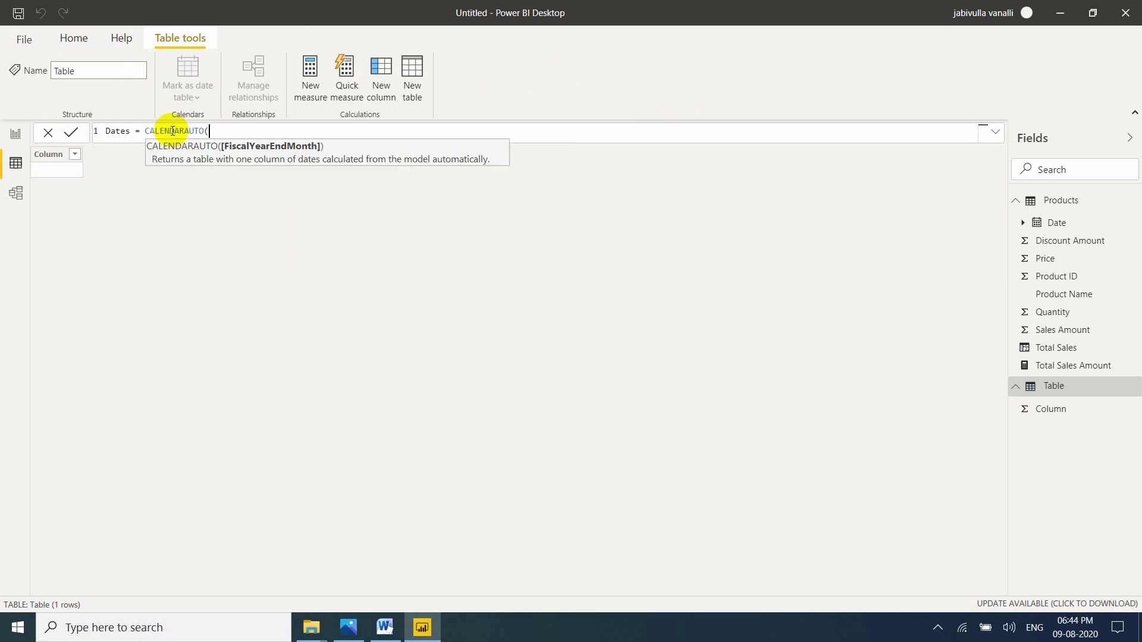
{"action": "type", "text": ")"}
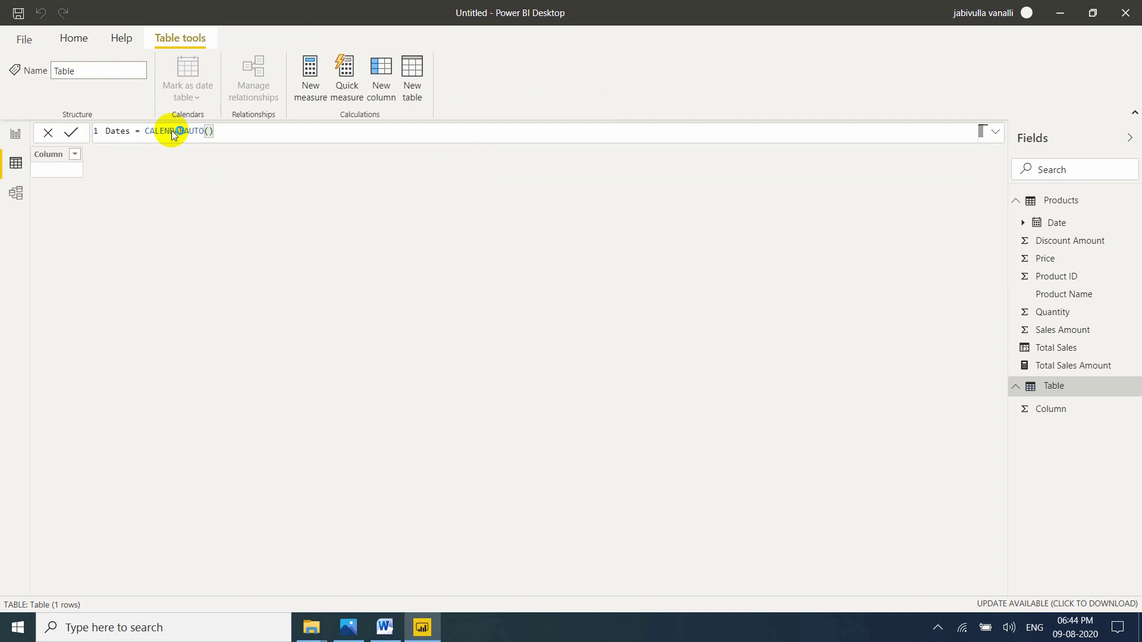
{"action": "key", "text": "Return"}
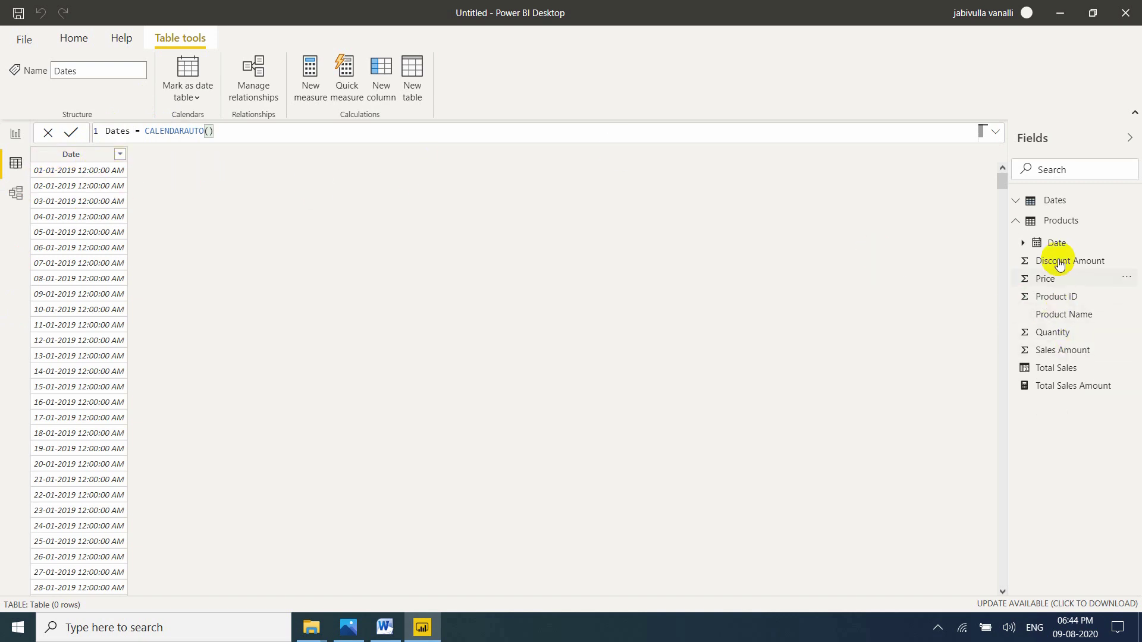
Inspect Total Sales, Total Sales Amount and Dates, collapse both tables, and go to Report view.
{"action": "left_click", "coordinate": [1048, 370]}
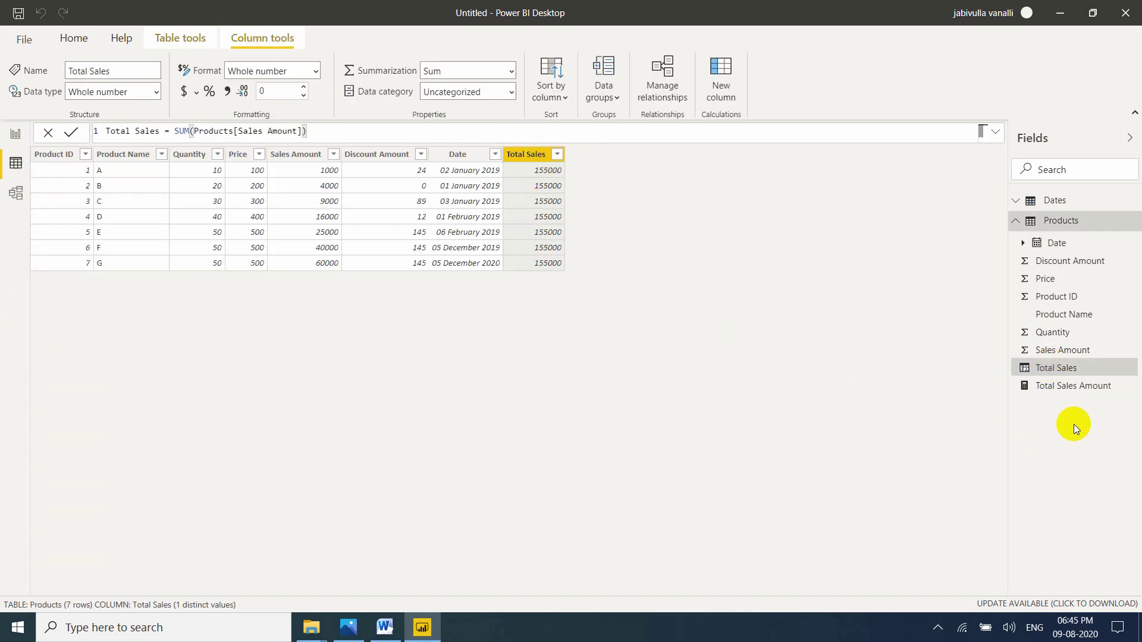
{"action": "left_click", "coordinate": [1075, 387]}
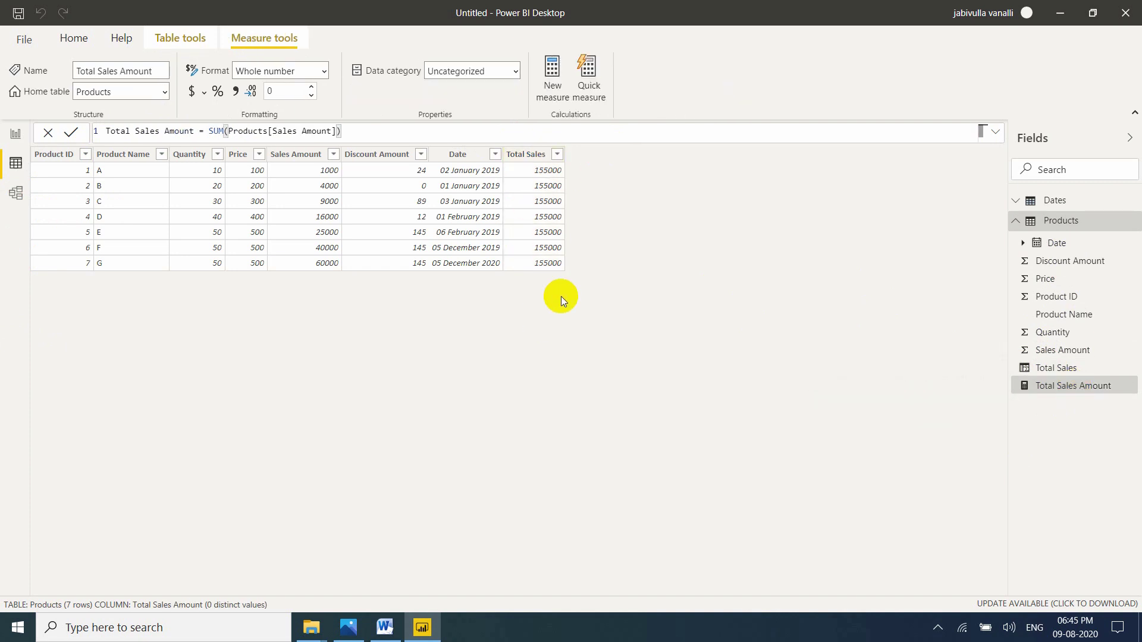
{"action": "left_click", "coordinate": [1052, 200]}
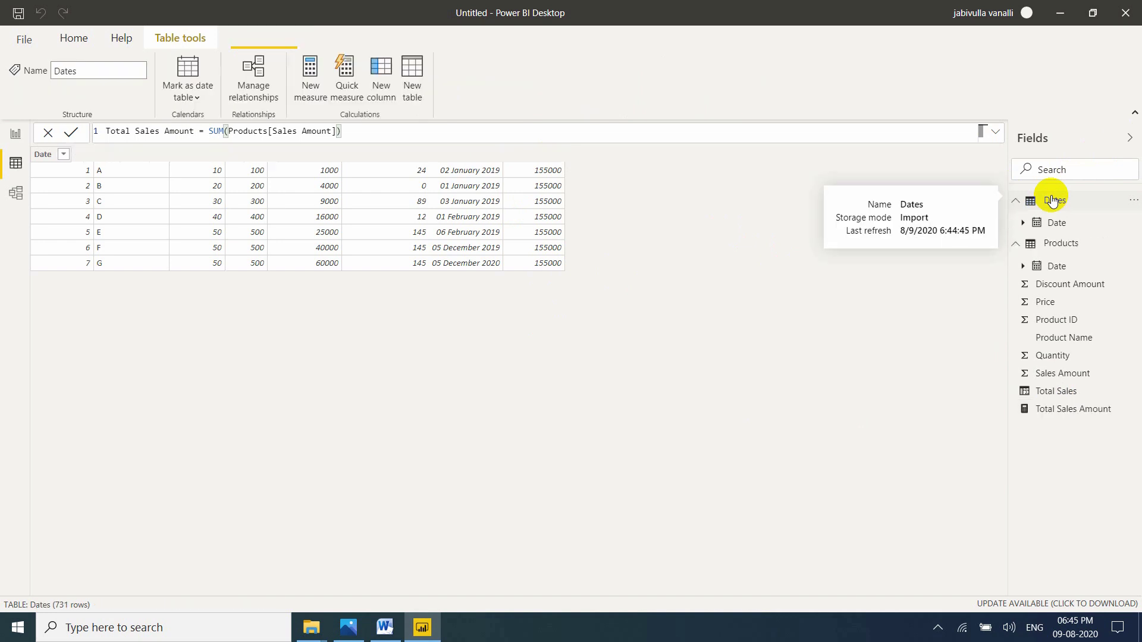
{"action": "left_click", "coordinate": [1052, 201]}
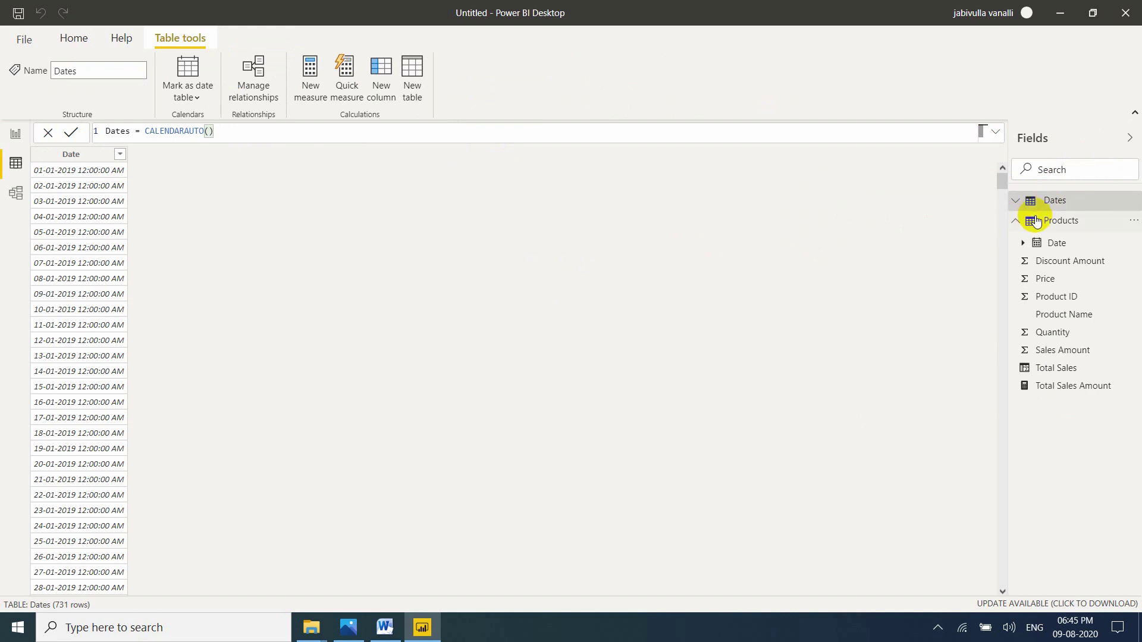
{"action": "left_click", "coordinate": [1016, 222]}
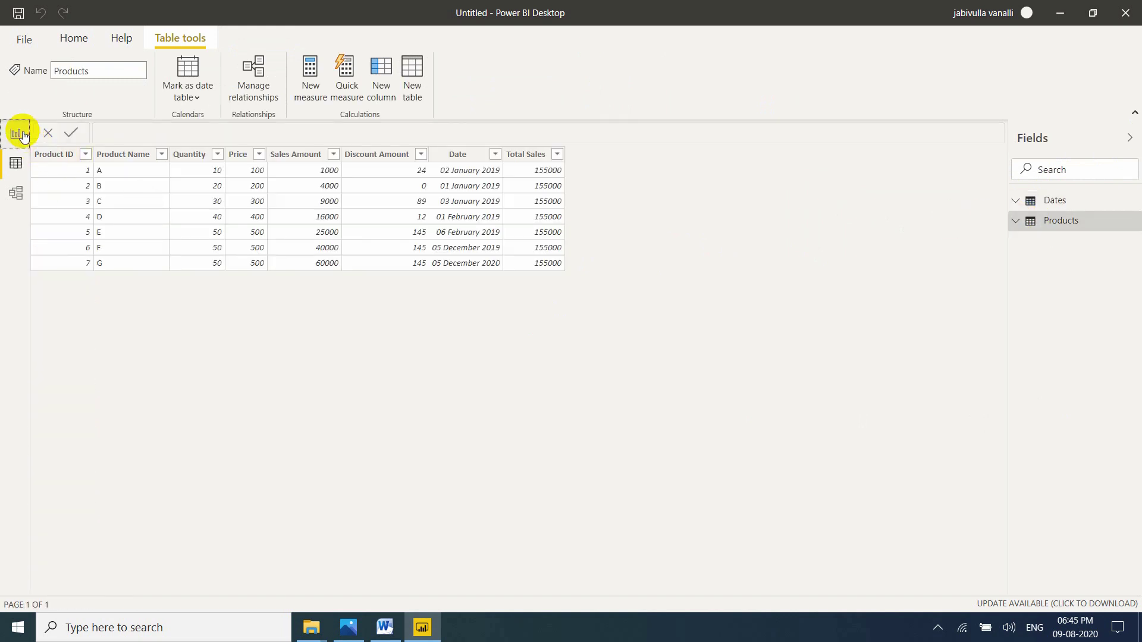
{"action": "left_click", "coordinate": [20, 134]}
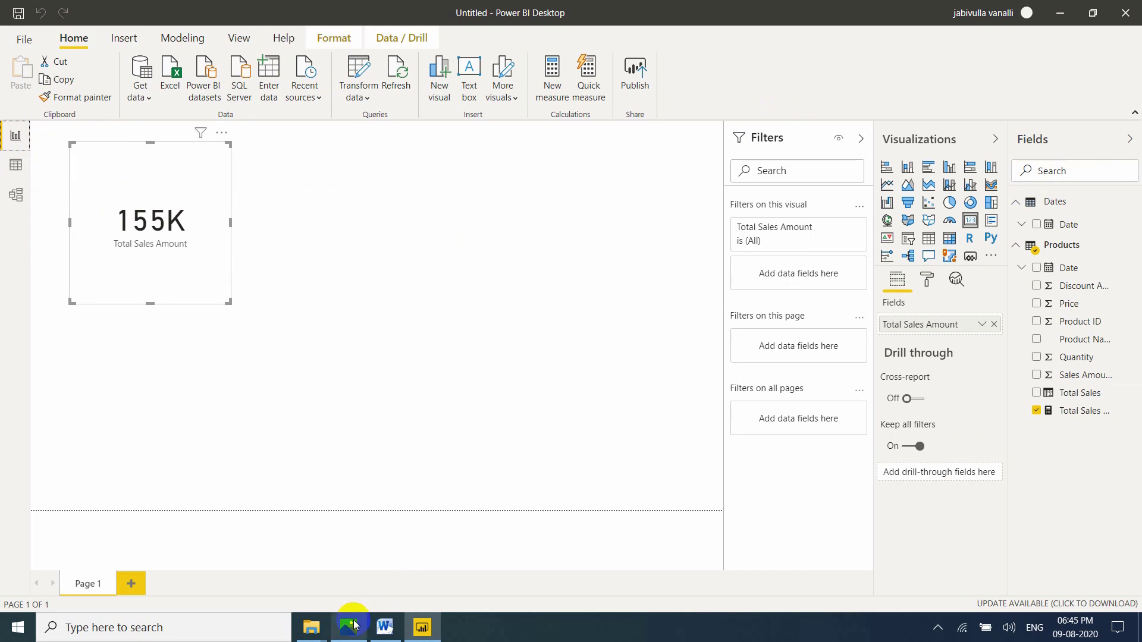
{"action": "mouse_move", "coordinate": [354, 624]}
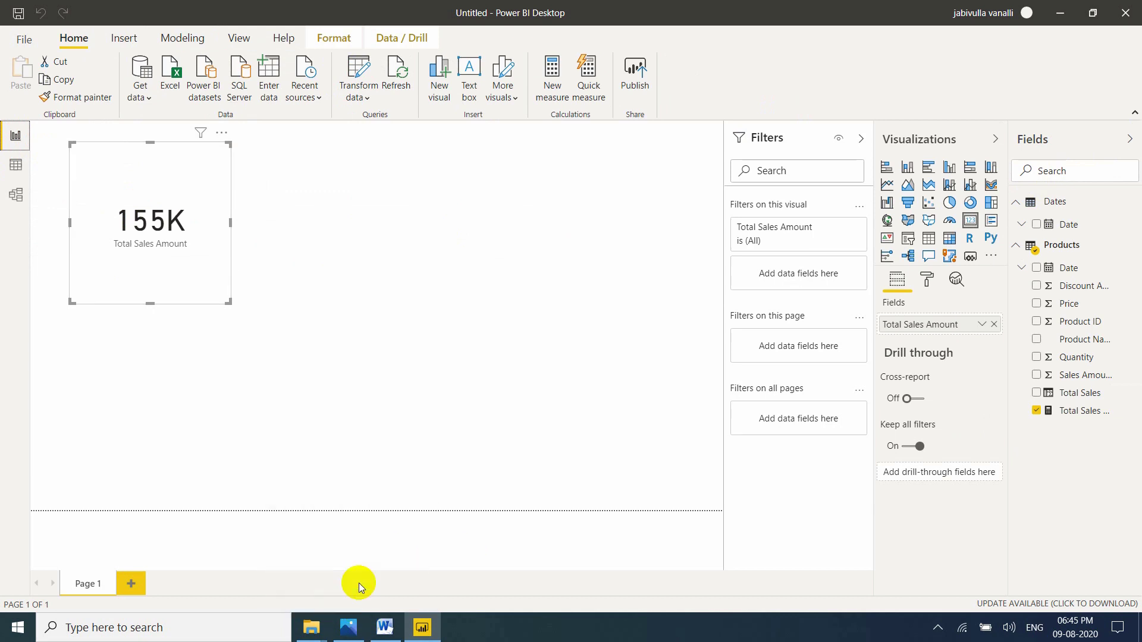
Open Class 23.jpg in Photos and advance to End Screen.jpg with the training contact details.
{"action": "left_click", "coordinate": [349, 627]}
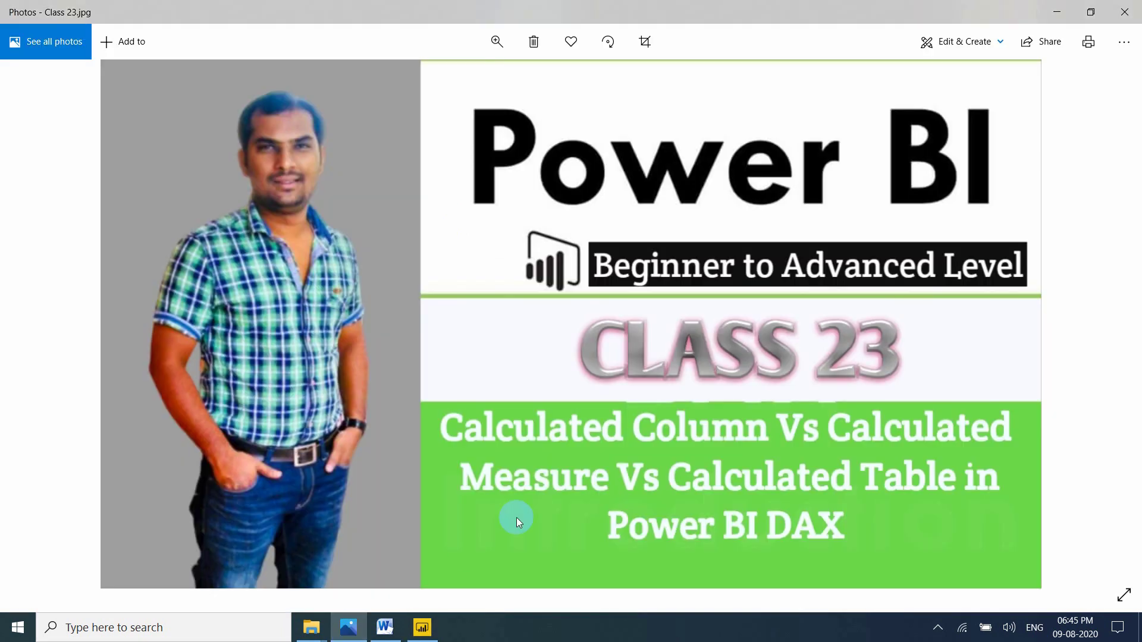
{"action": "scroll", "coordinate": [517, 517], "scroll_direction": "down", "scroll_amount": 1}
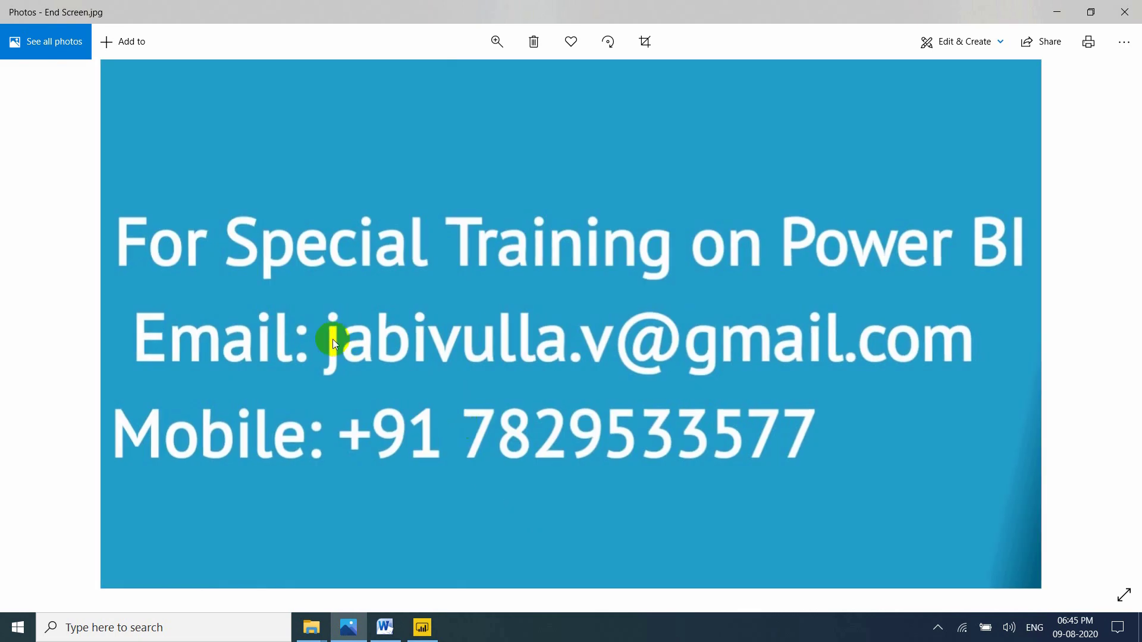